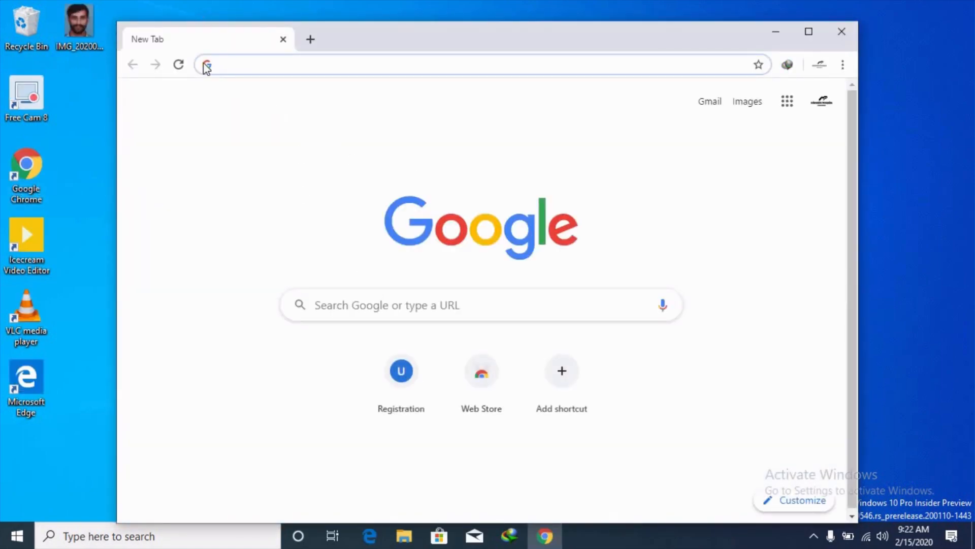
# Step: Search the web for "ice cream video editor" and open the Icecream Apps Download Video Editor page in a maximized window
pyautogui.write('ice cream vi')
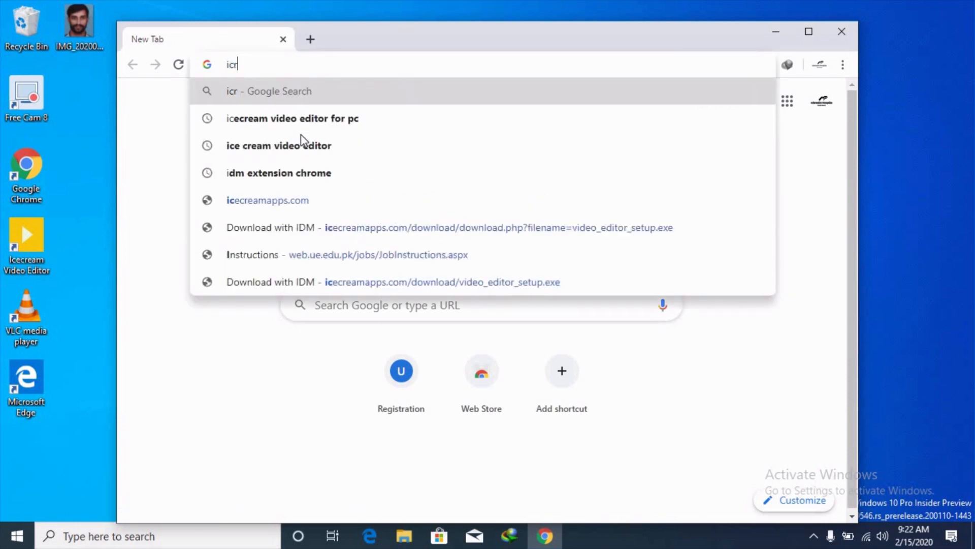
pyautogui.write('de')
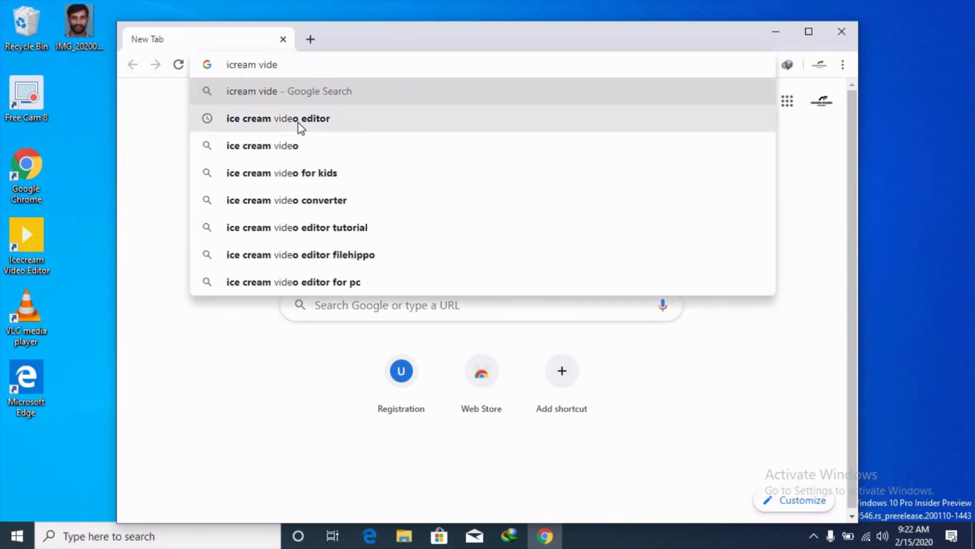
pyautogui.click(299, 126)
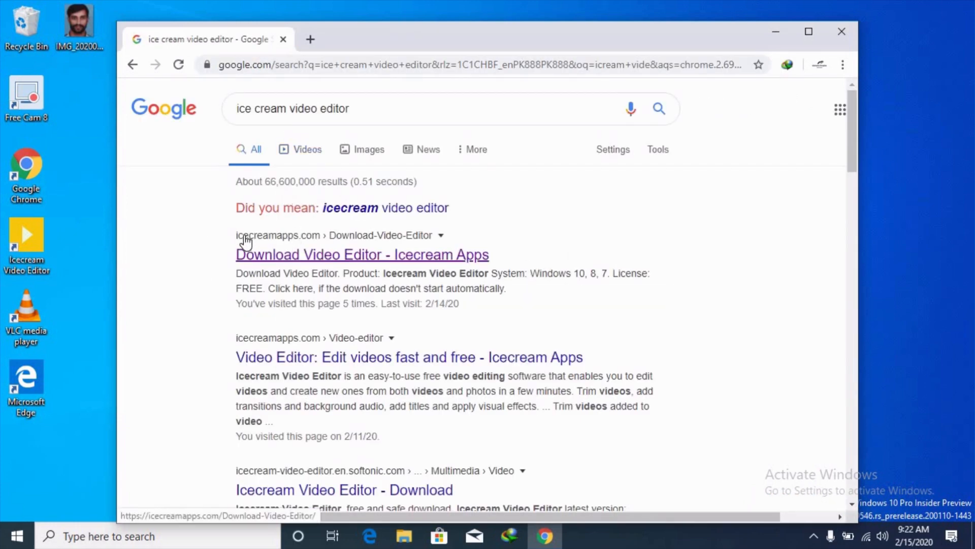
pyautogui.click(324, 257)
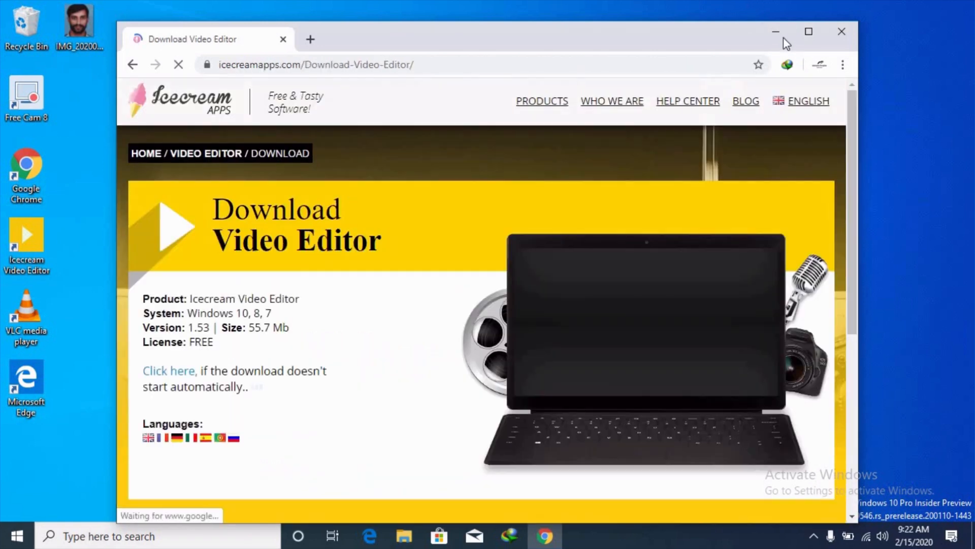
pyautogui.click(808, 31)
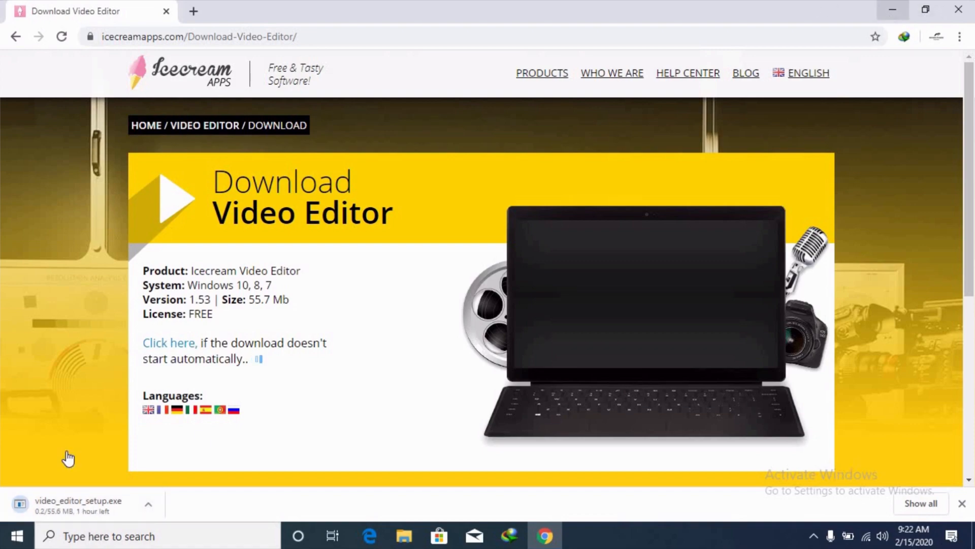
# Step: Pause the video_editor_setup.exe download and minimize the browser to return to the desktop
pyautogui.click(148, 504)
pyautogui.click(162, 439)
pyautogui.click(893, 9)
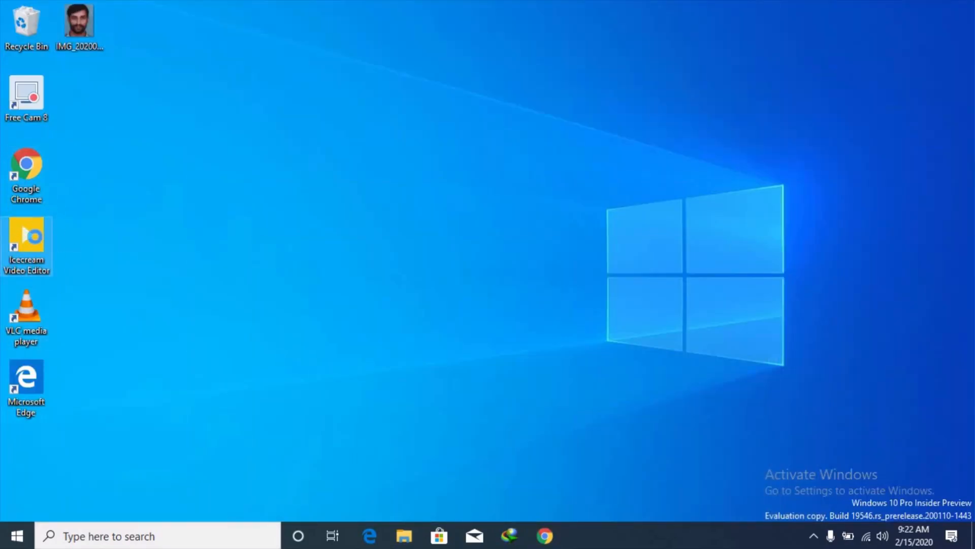
# Step: Launch Icecream Video Editor from its desktop shortcut and accept the offer to download version 1.53
pyautogui.rightClick(36, 229)
pyautogui.click(63, 203)
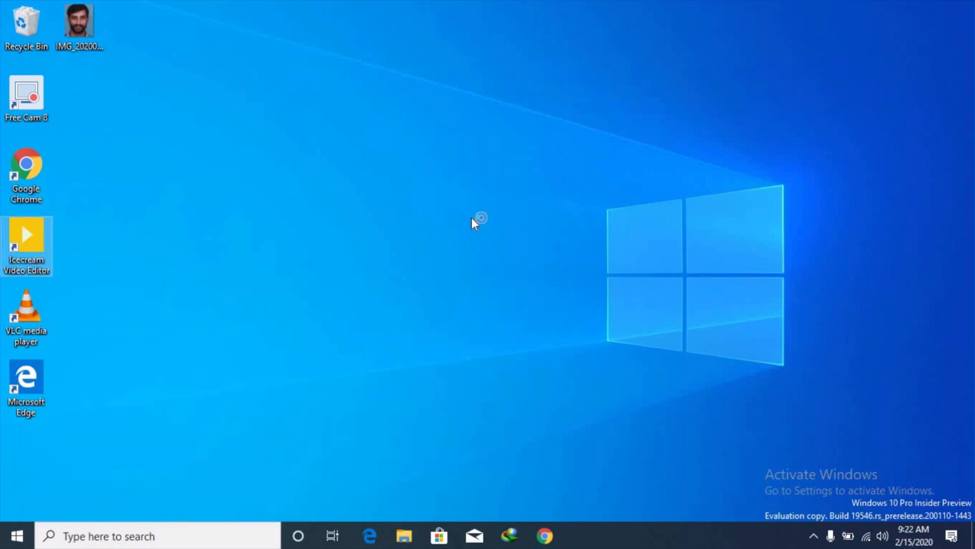
pyautogui.click(437, 209)
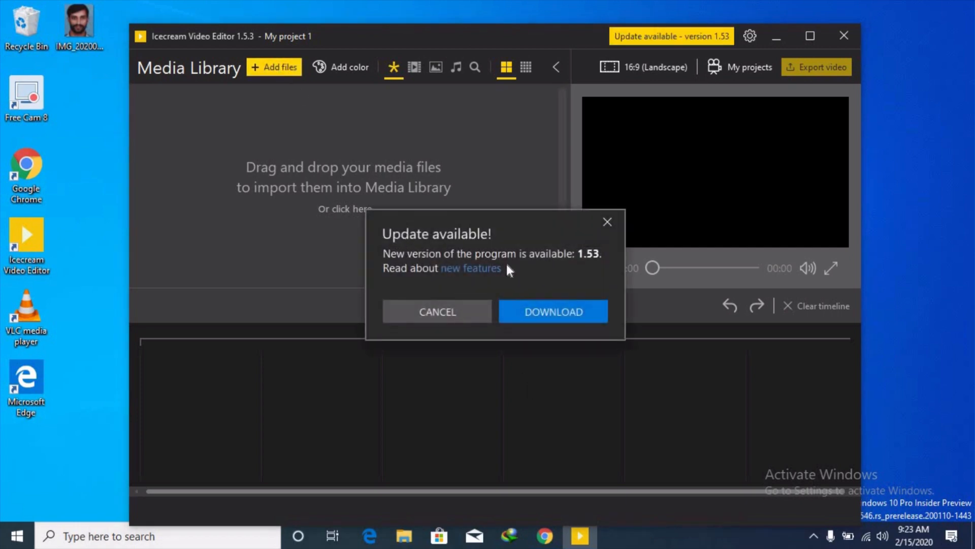
pyautogui.click(543, 313)
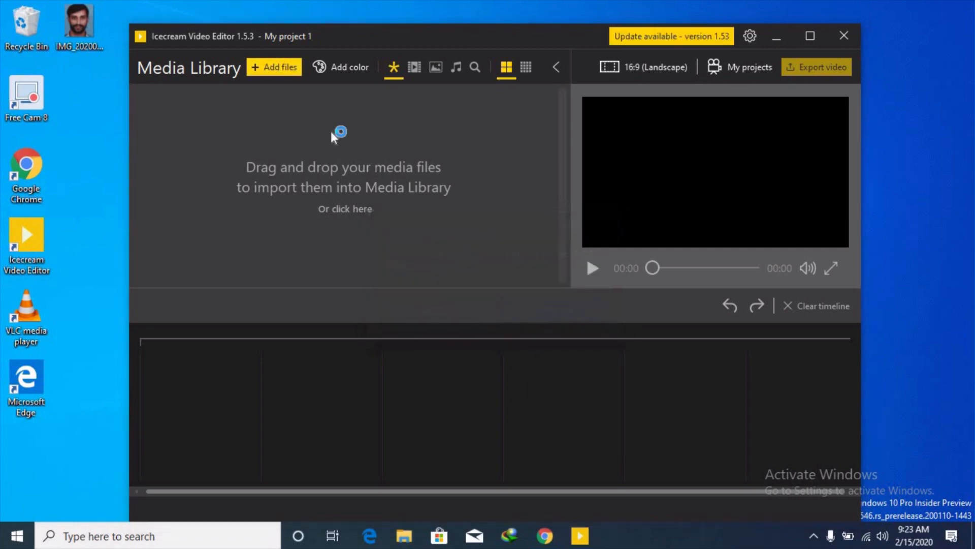
pyautogui.click(275, 67)
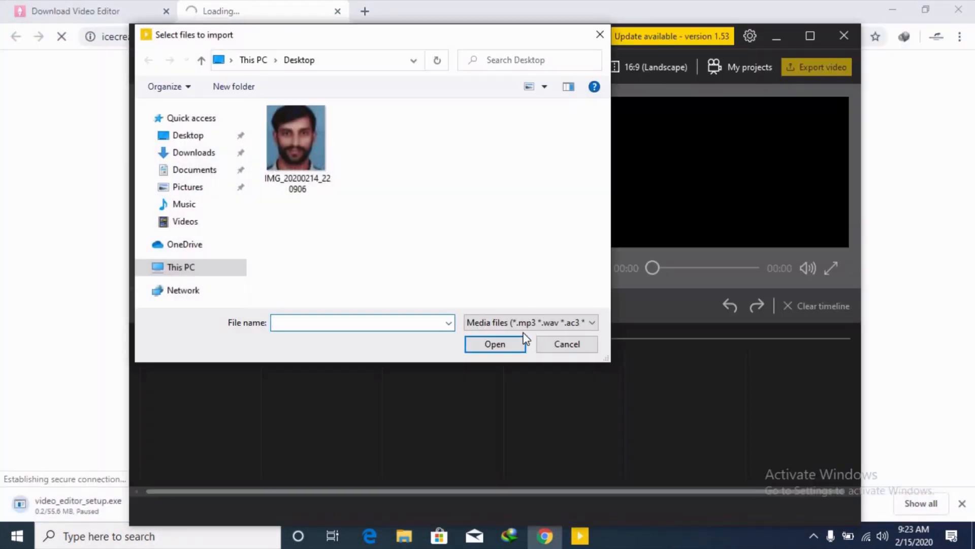
pyautogui.click(205, 152)
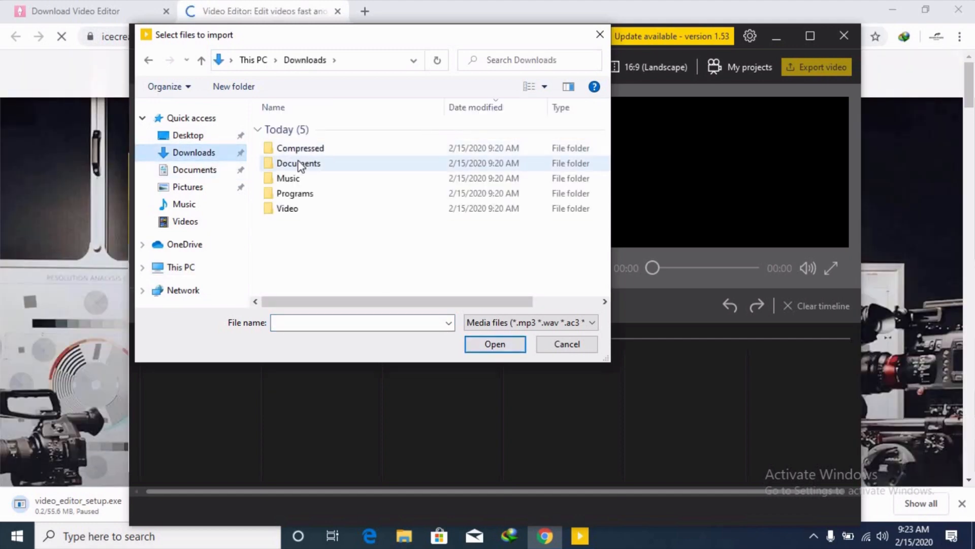
pyautogui.doubleClick(300, 194)
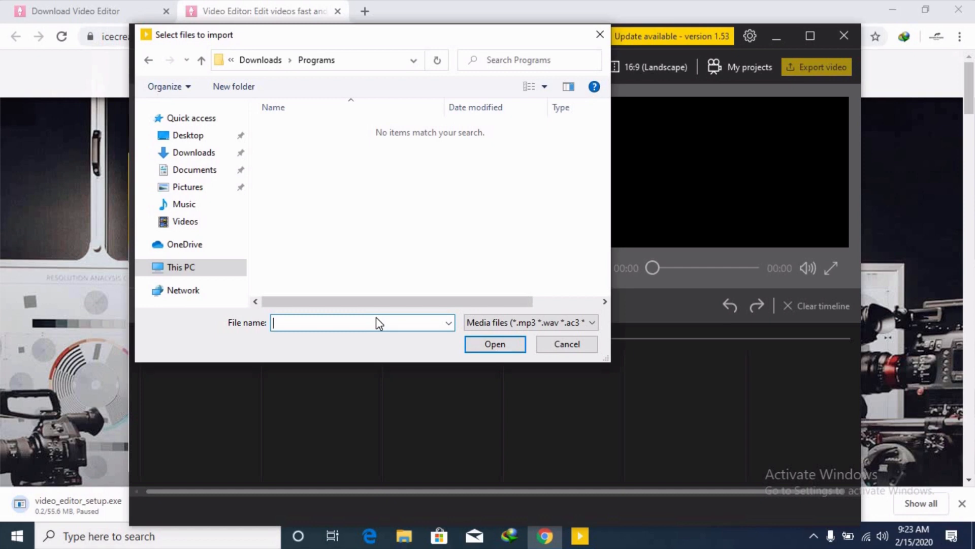
pyautogui.write('tcres')
pyautogui.click(494, 343)
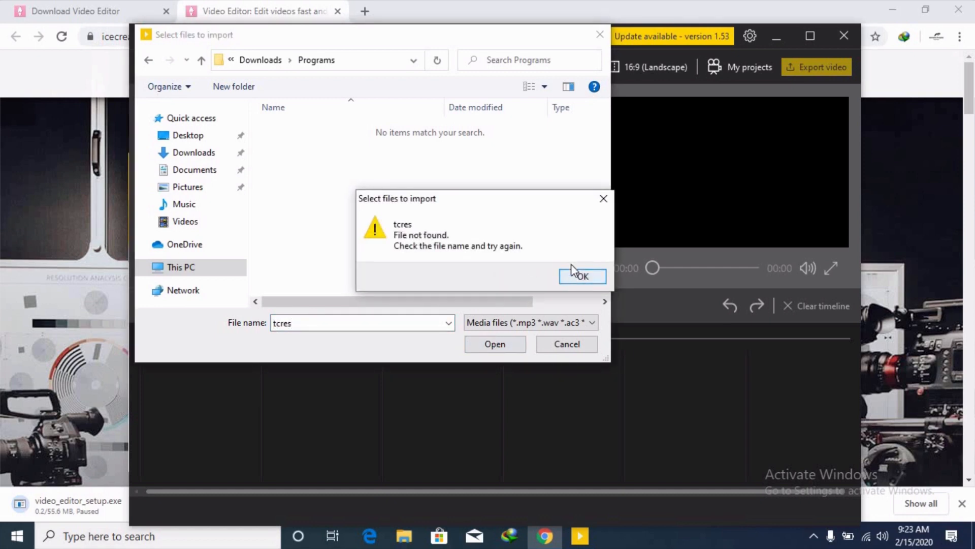
pyautogui.click(583, 276)
pyautogui.click(600, 35)
# Step: Maximize the editor and import the video HD0321 from Local Disk (F:) into the Media Library
pyautogui.click(810, 35)
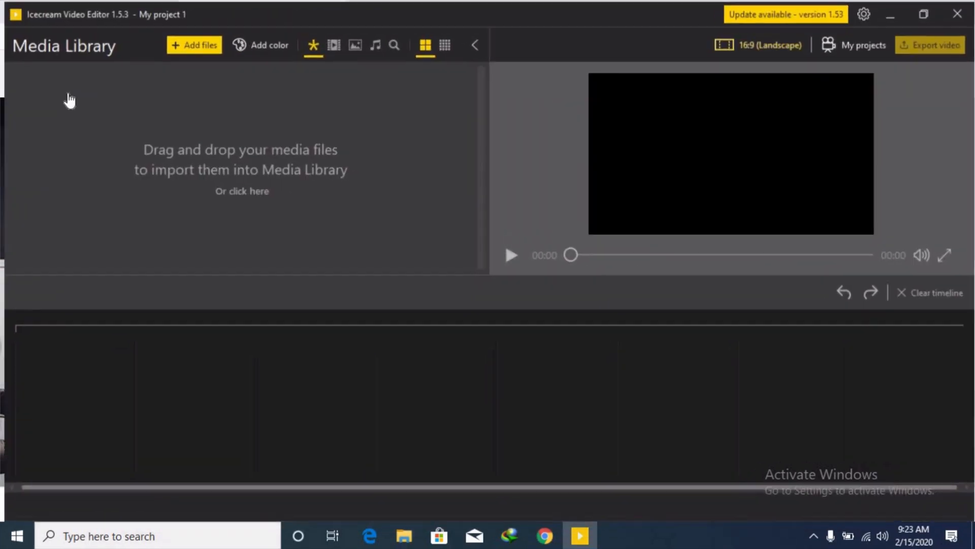
pyautogui.click(190, 43)
pyautogui.click(68, 242)
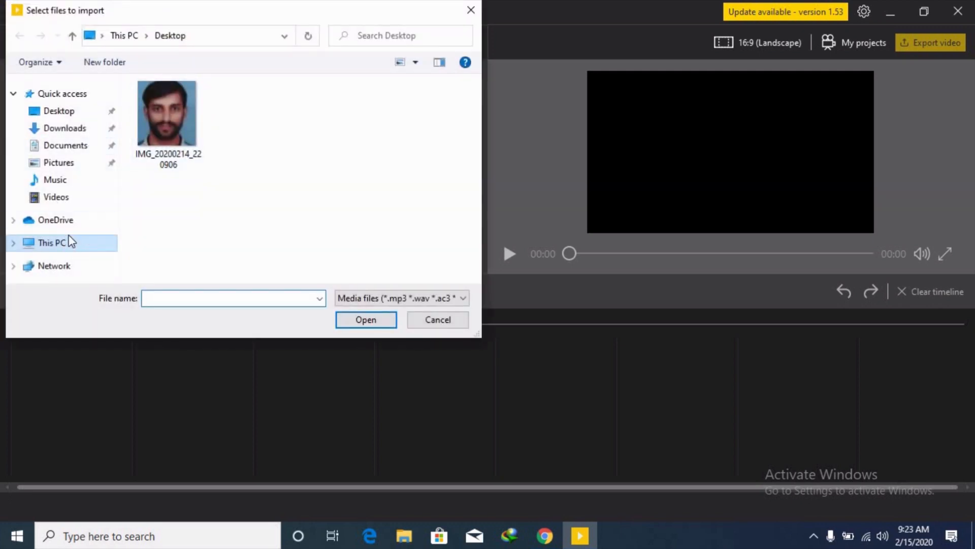
pyautogui.scroll(-3, 220, 202)
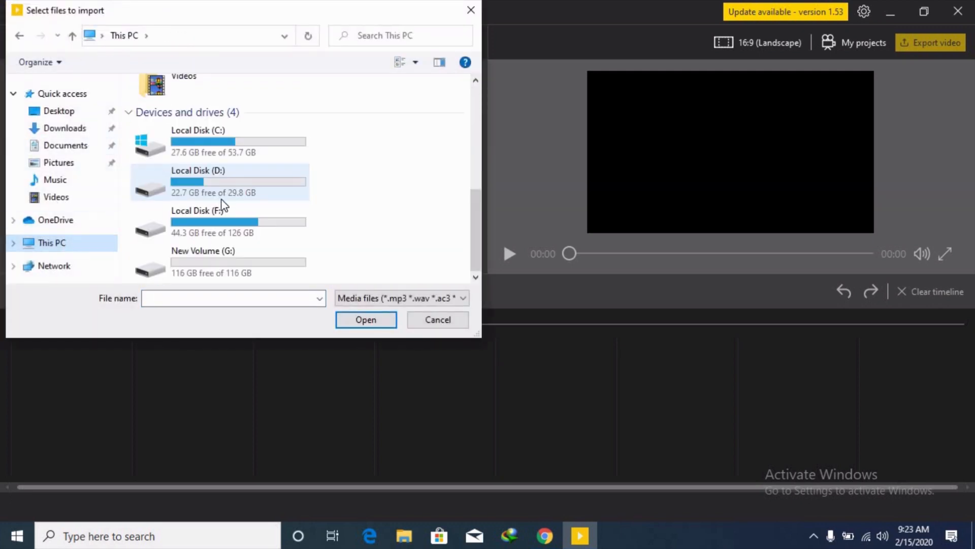
pyautogui.doubleClick(257, 227)
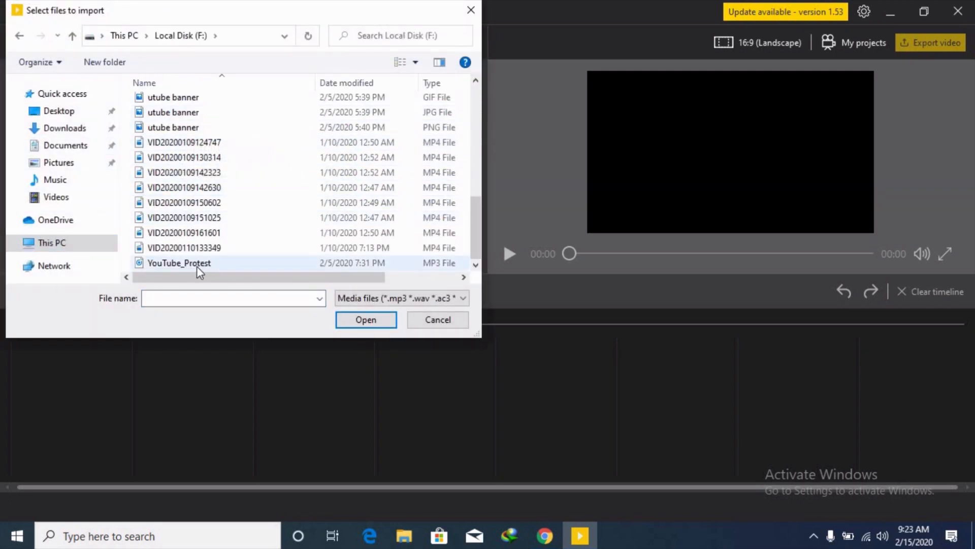
pyautogui.scroll(4, 196, 267)
pyautogui.scroll(-2, 185, 218)
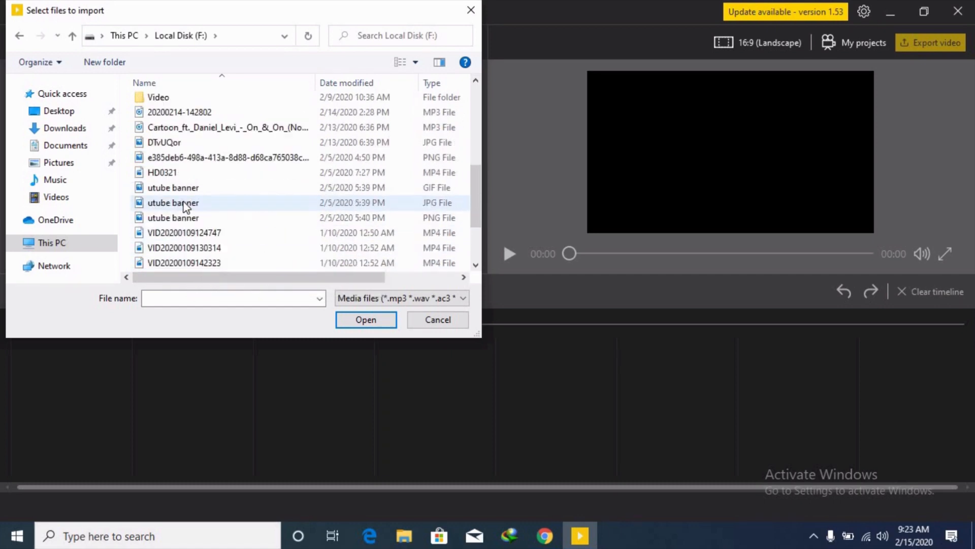
pyautogui.doubleClick(181, 176)
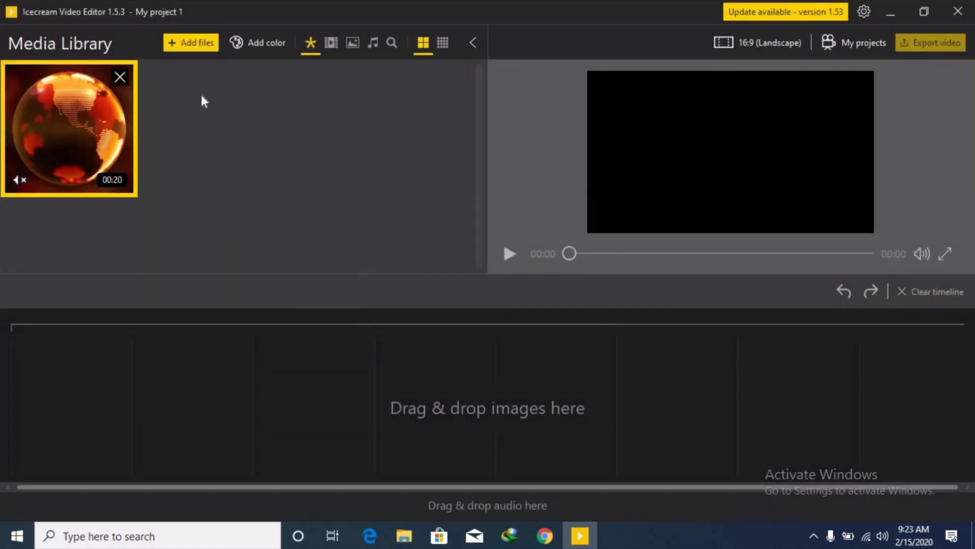
# Step: Import the audio file YouTube_Protest from Local Disk (F:) into the Media Library
pyautogui.click(199, 45)
pyautogui.scroll(-6, 199, 254)
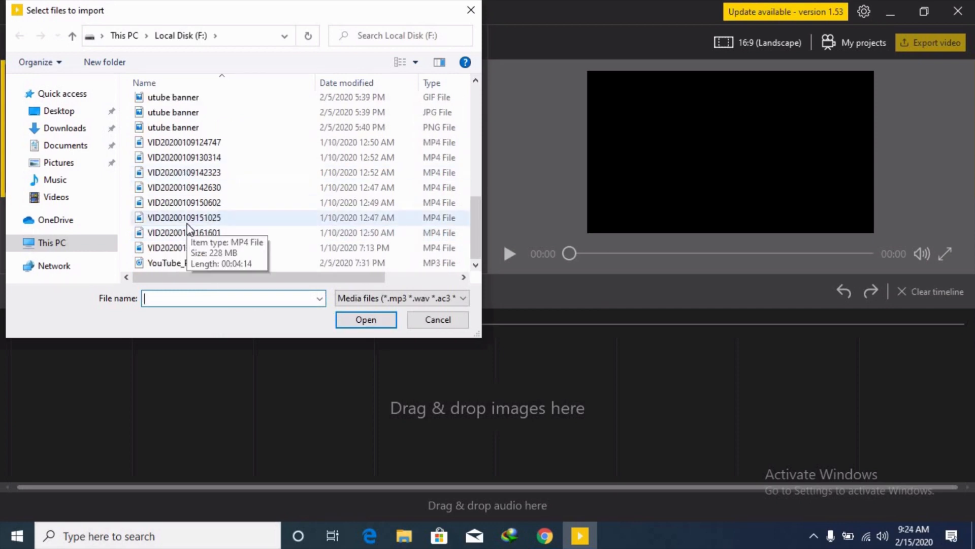
pyautogui.doubleClick(179, 263)
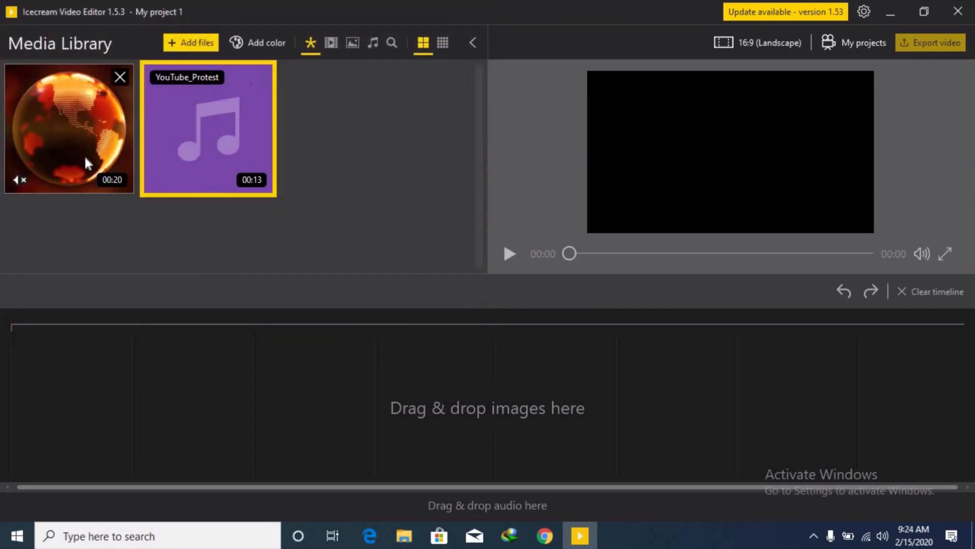
# Step: Place the globe video on the timeline and the YouTube_Protest audio on the audio track beneath it
pyautogui.moveTo(84, 154); pyautogui.dragTo(84, 385)
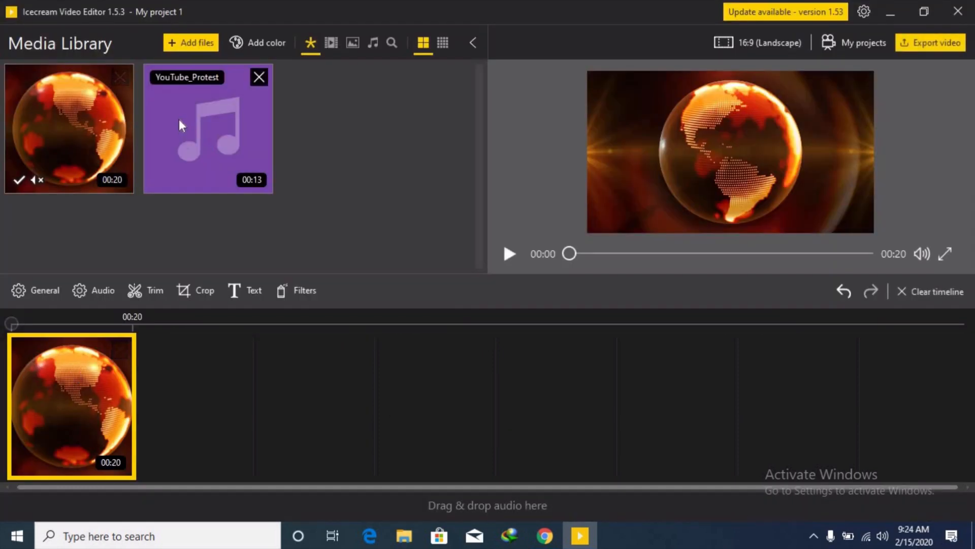
pyautogui.moveTo(213, 133); pyautogui.dragTo(92, 501)
pyautogui.click(66, 365)
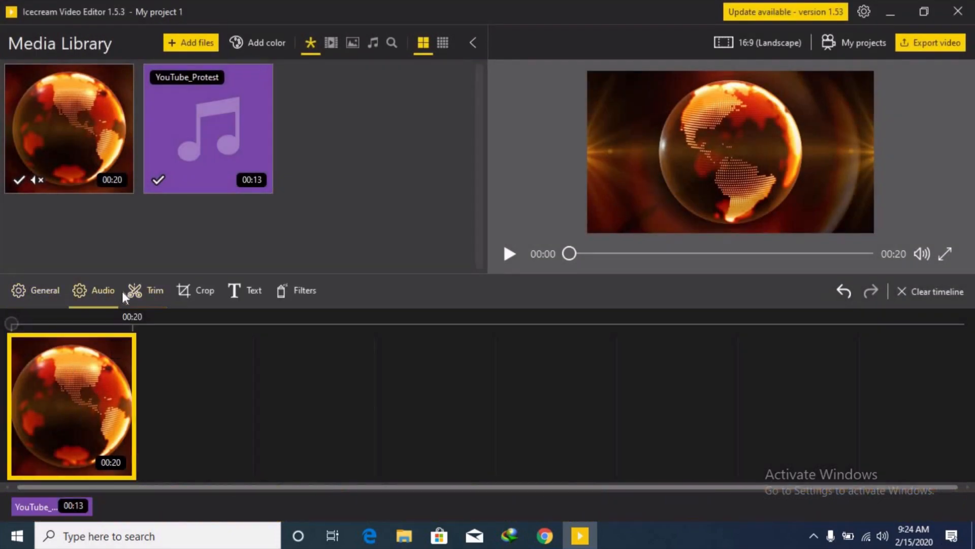
# Step: Set the globe clip's volume to 97% in its audio settings and apply the change
pyautogui.click(95, 290)
pyautogui.moveTo(129, 108); pyautogui.dragTo(120, 126)
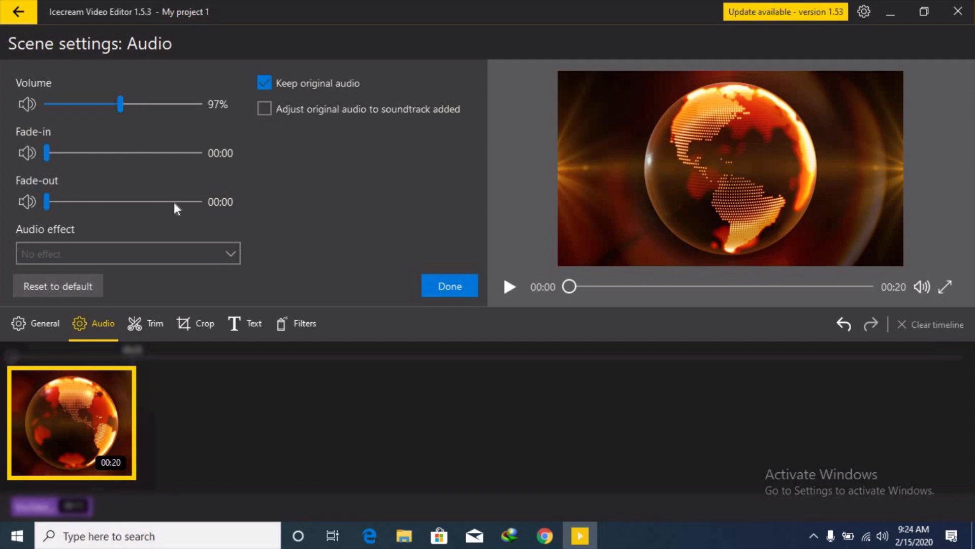
pyautogui.click(455, 284)
# Step: Add the text "hei" to the globe clip
pyautogui.click(240, 324)
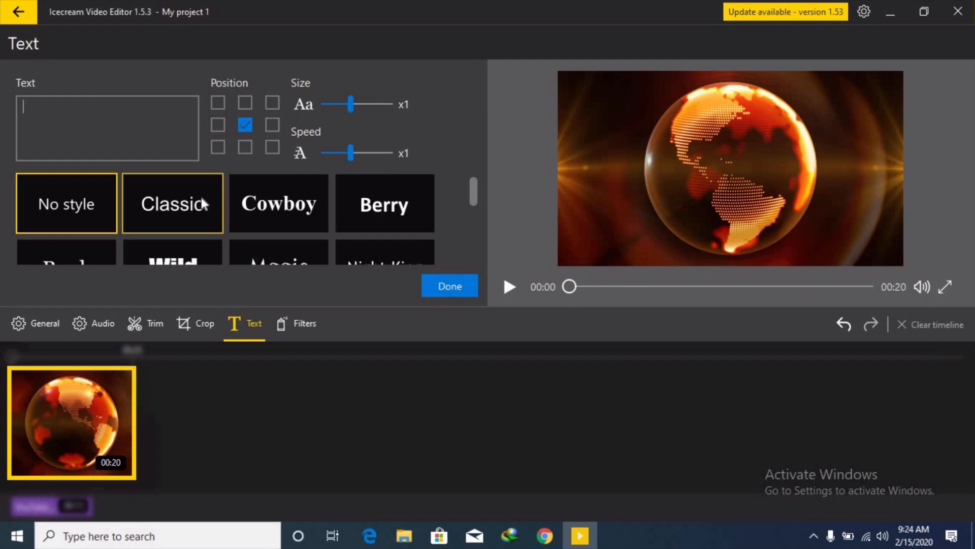
pyautogui.write('hei')
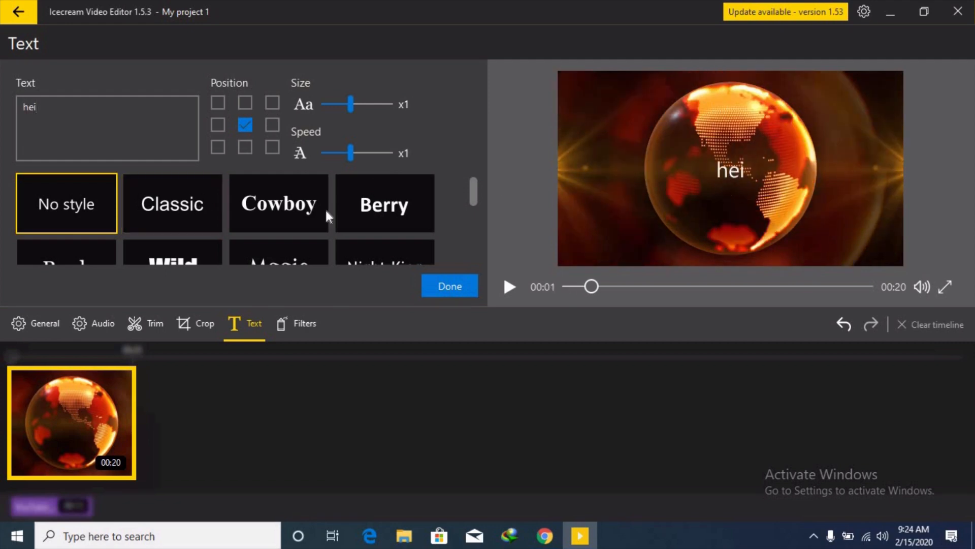
# Step: Try text styles such as Cowboy, Berry, Magic, Mist and Stone on the text and choose Vertigo
pyautogui.click(325, 215)
pyautogui.click(398, 206)
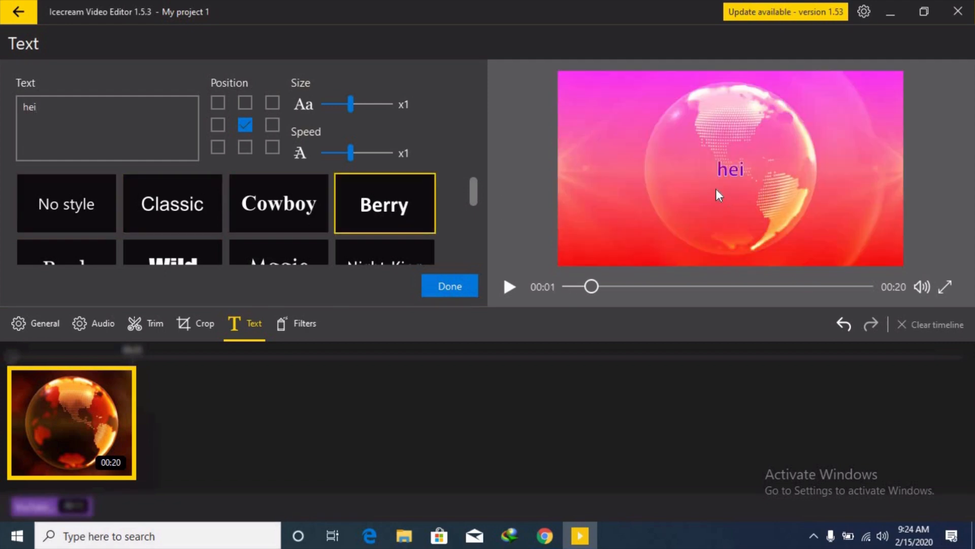
pyautogui.click(56, 245)
pyautogui.scroll(-1, 102, 239)
pyautogui.click(172, 229)
pyautogui.click(277, 235)
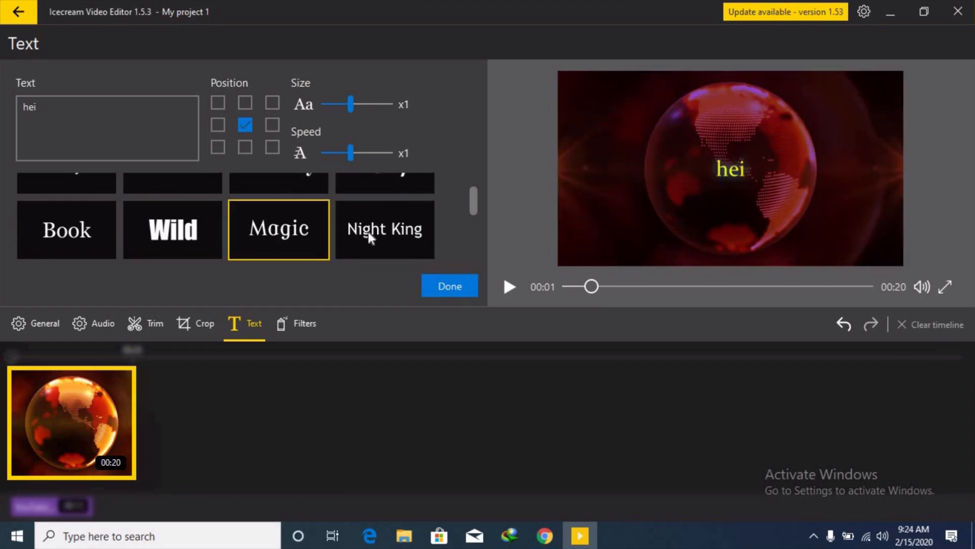
pyautogui.click(367, 232)
pyautogui.scroll(-2, 300, 233)
pyautogui.click(92, 209)
pyautogui.click(206, 210)
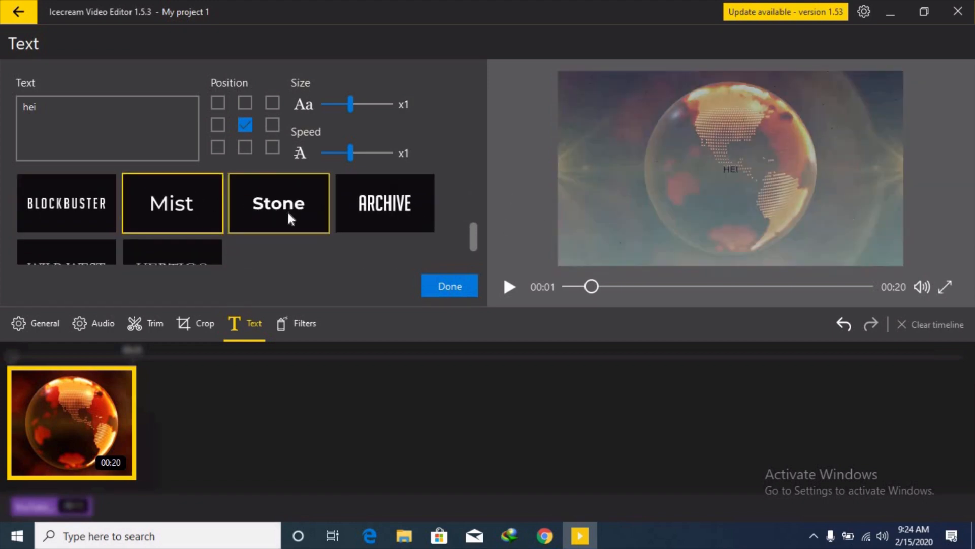
pyautogui.click(289, 215)
pyautogui.click(384, 213)
pyautogui.scroll(-1, 83, 241)
pyautogui.click(167, 243)
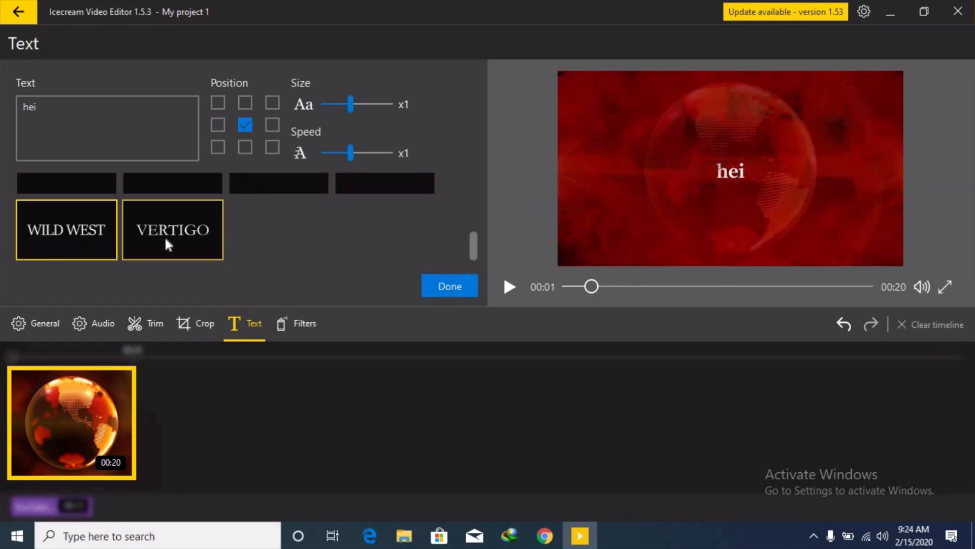
# Step: Try the text at several edge and corner positions, set it back to the centre and apply the text settings
pyautogui.click(244, 103)
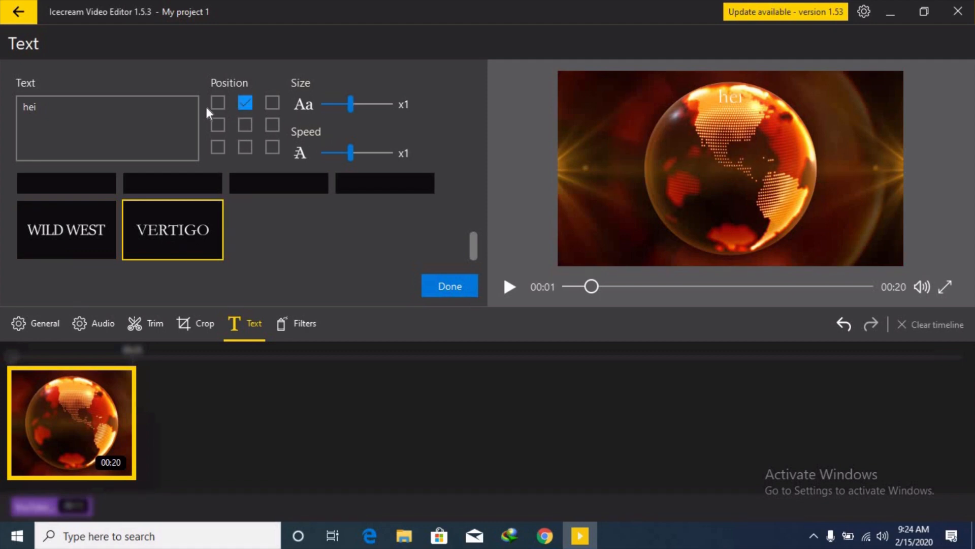
pyautogui.click(218, 102)
pyautogui.click(218, 125)
pyautogui.click(218, 147)
pyautogui.click(272, 146)
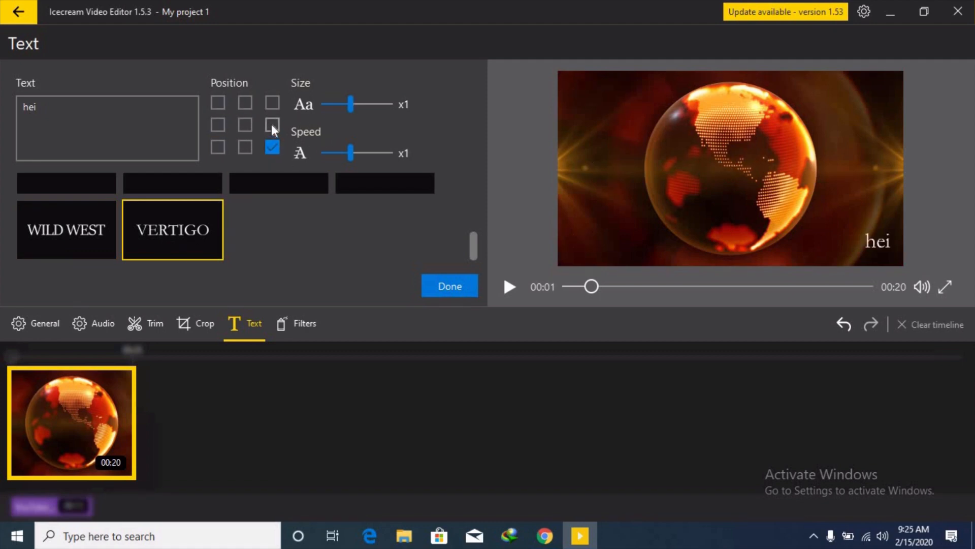
pyautogui.click(272, 125)
pyautogui.click(245, 126)
pyautogui.click(440, 286)
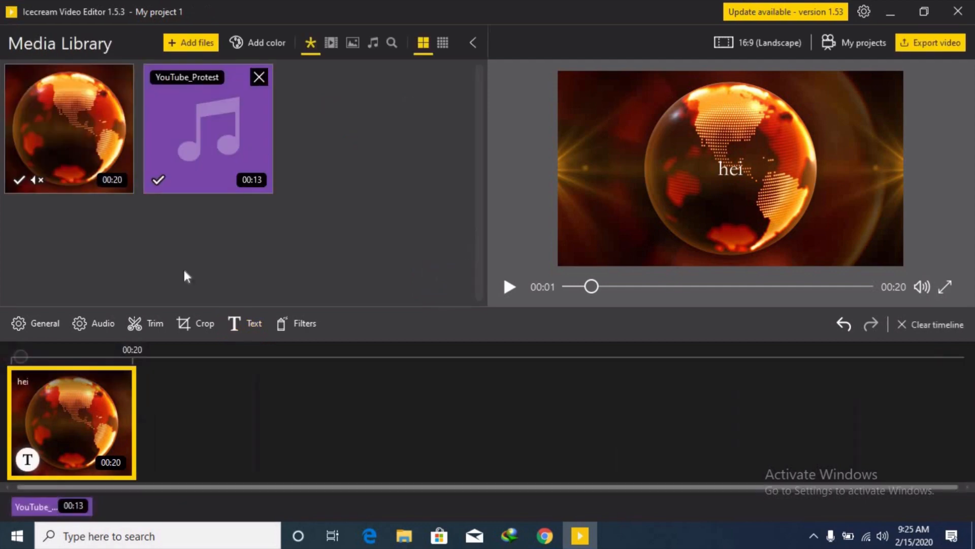
# Step: Try filters such as Sepia, Old Movie, Pop art, Green Isolation and Hue Shift on the globe clip, choose Tilt Shift and apply it
pyautogui.click(300, 324)
pyautogui.click(202, 114)
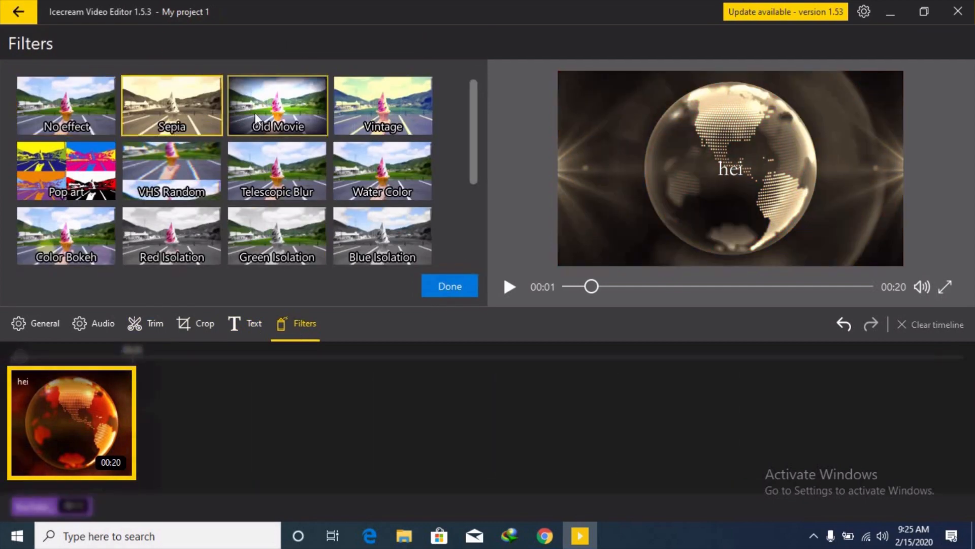
pyautogui.click(254, 112)
pyautogui.click(347, 109)
pyautogui.click(98, 183)
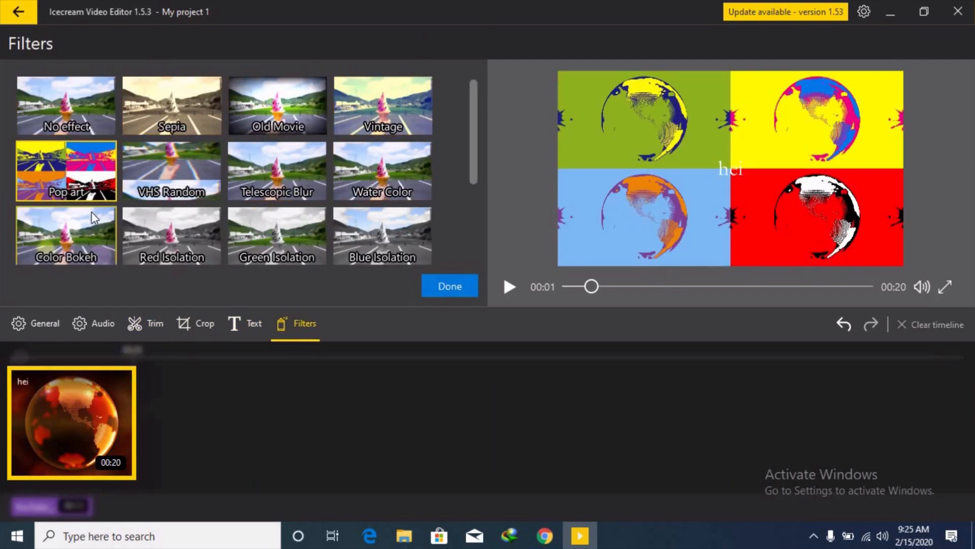
pyautogui.click(92, 211)
pyautogui.scroll(-2, 168, 213)
pyautogui.click(167, 223)
pyautogui.click(164, 185)
pyautogui.click(264, 173)
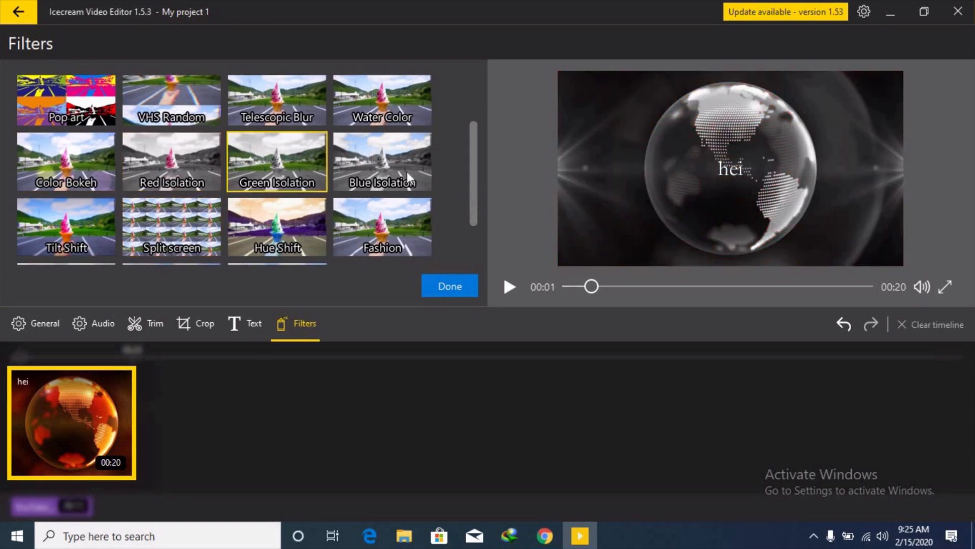
pyautogui.click(407, 171)
pyautogui.click(297, 227)
pyautogui.click(109, 223)
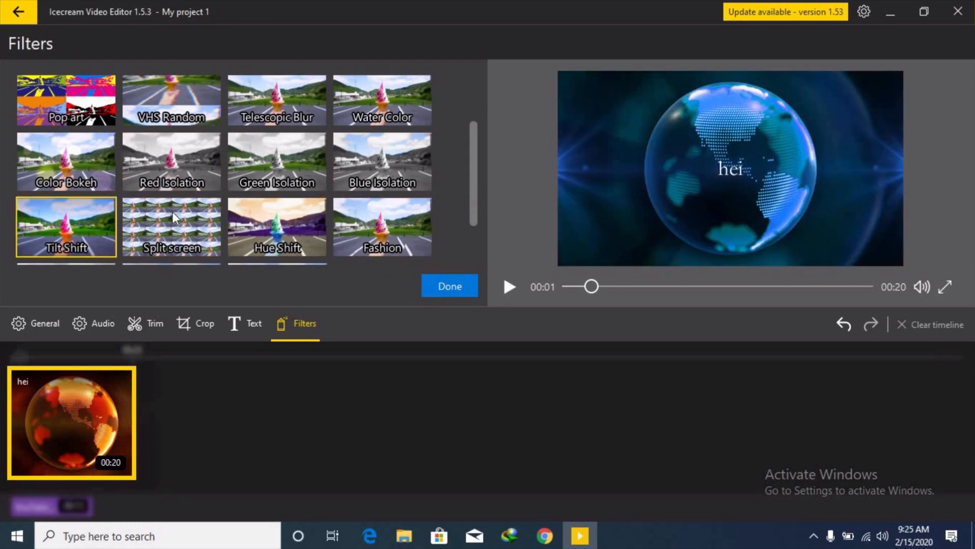
pyautogui.scroll(-2, 173, 213)
pyautogui.click(435, 281)
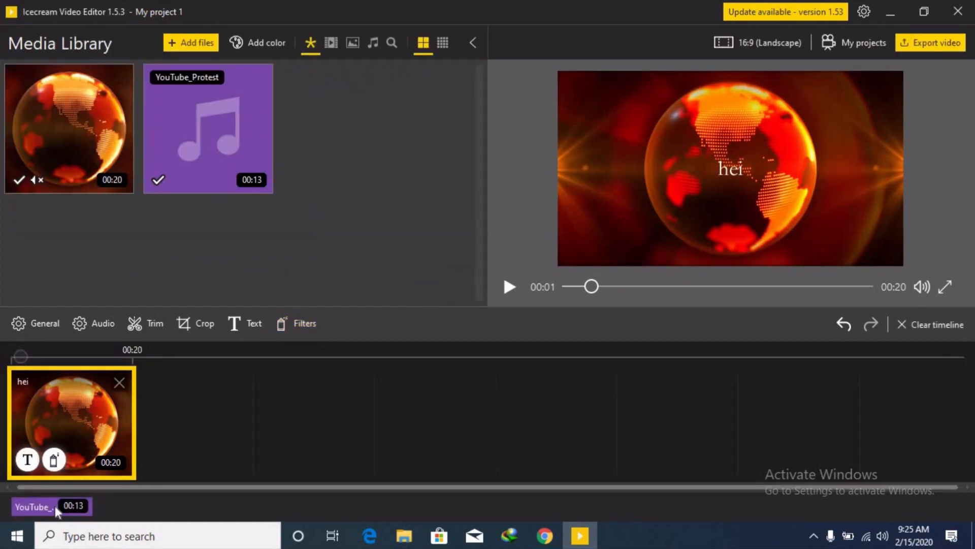
# Step: Review the trim range and the audio settings of the YouTube_Protest track on the timeline
pyautogui.click(30, 506)
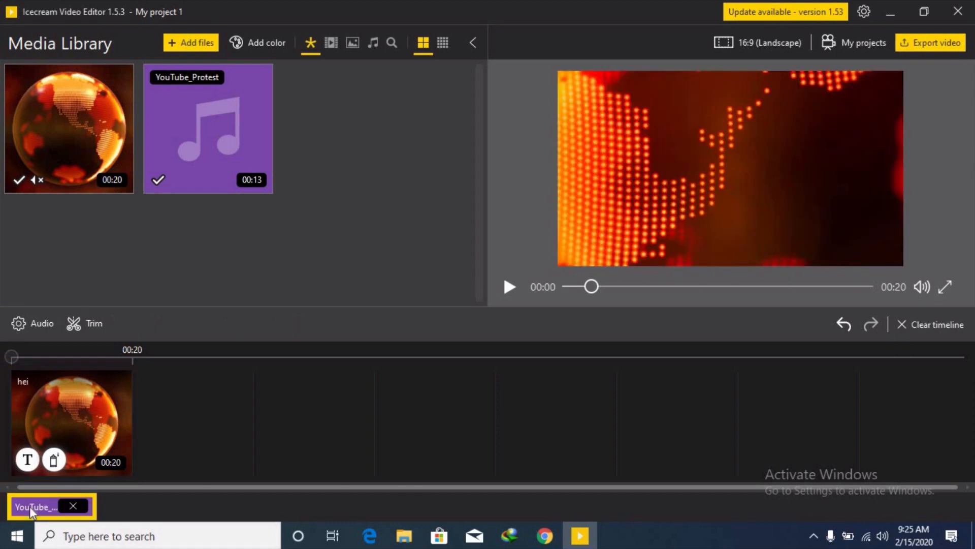
pyautogui.click(84, 324)
pyautogui.moveTo(99, 242)
pyautogui.mouseDown()
pyautogui.moveTo(121, 232)
pyautogui.moveTo(77, 234)
pyautogui.mouseUp()
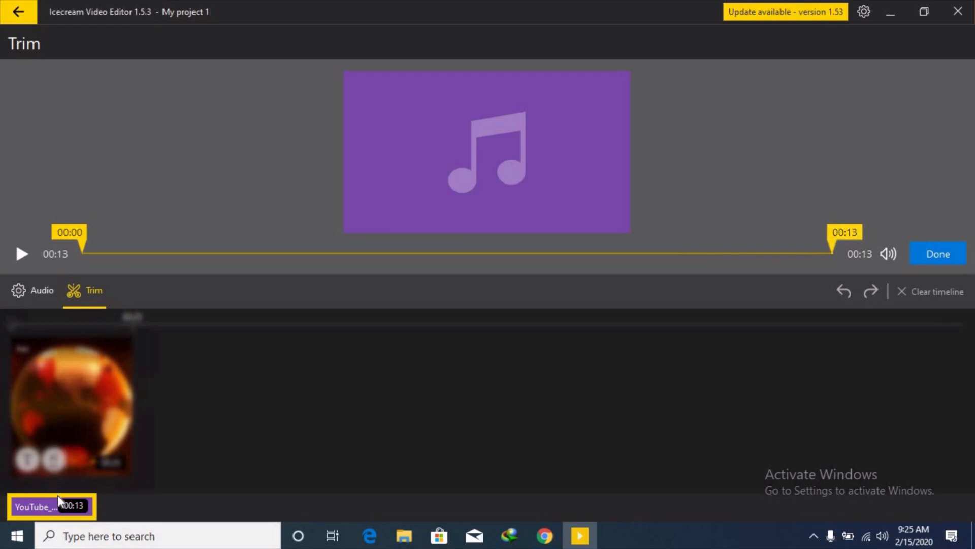
pyautogui.click(916, 259)
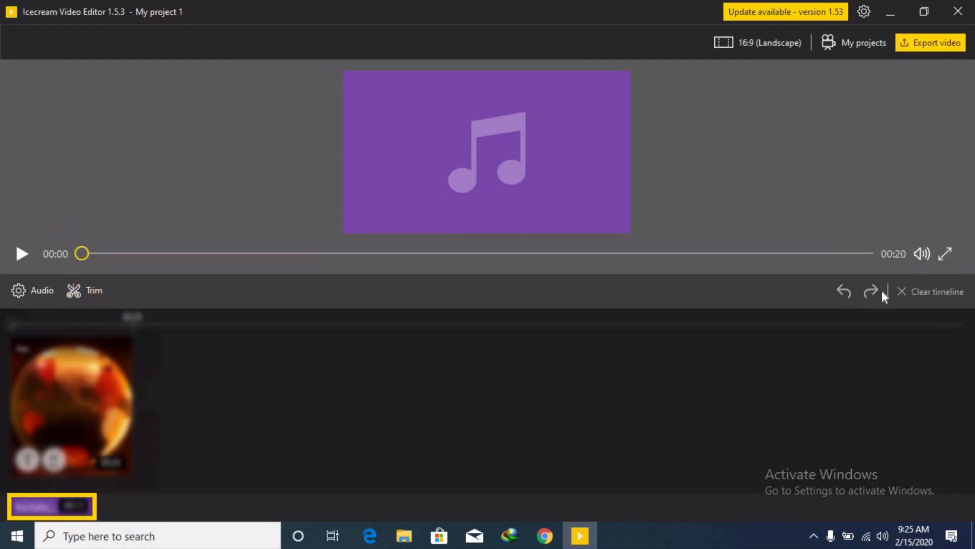
pyautogui.click(41, 325)
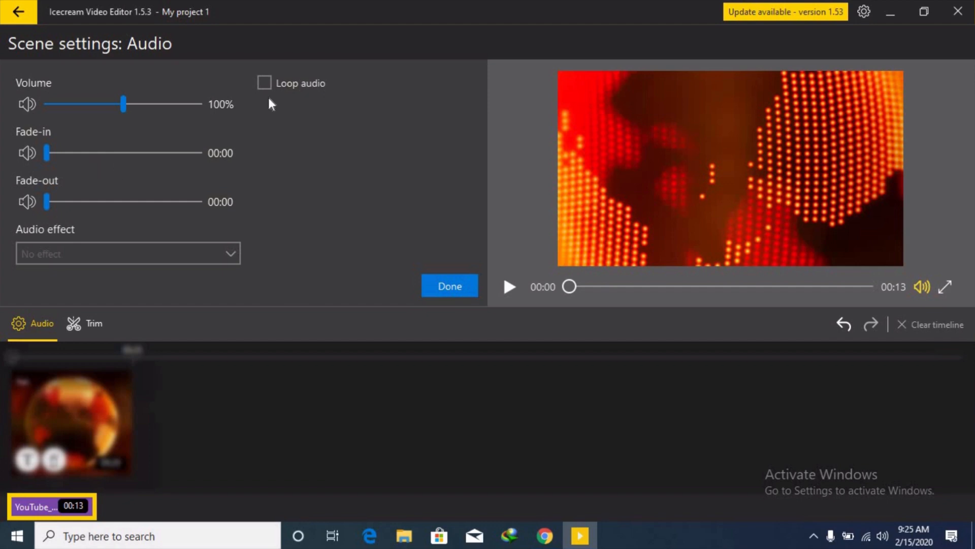
pyautogui.click(441, 287)
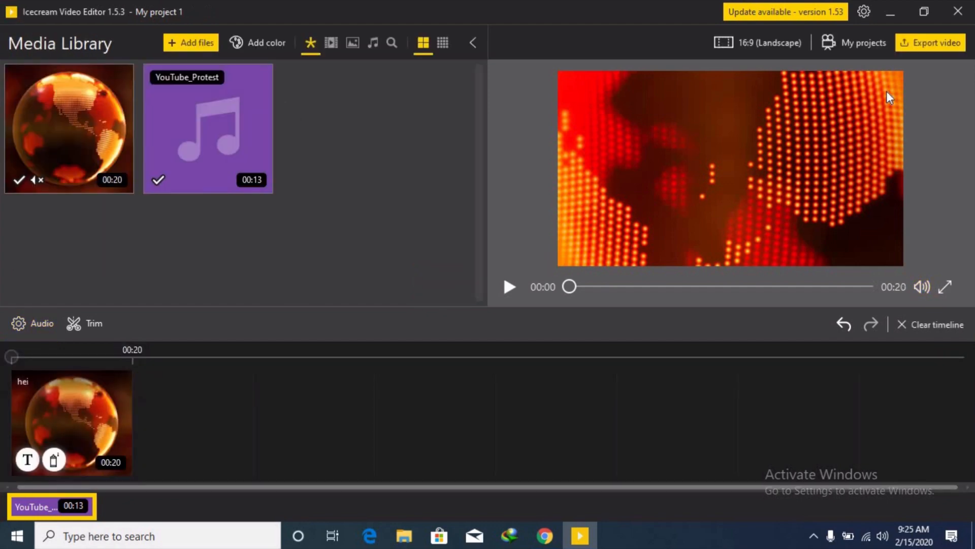
# Step: View the aspect ratio options available for the project
pyautogui.click(752, 44)
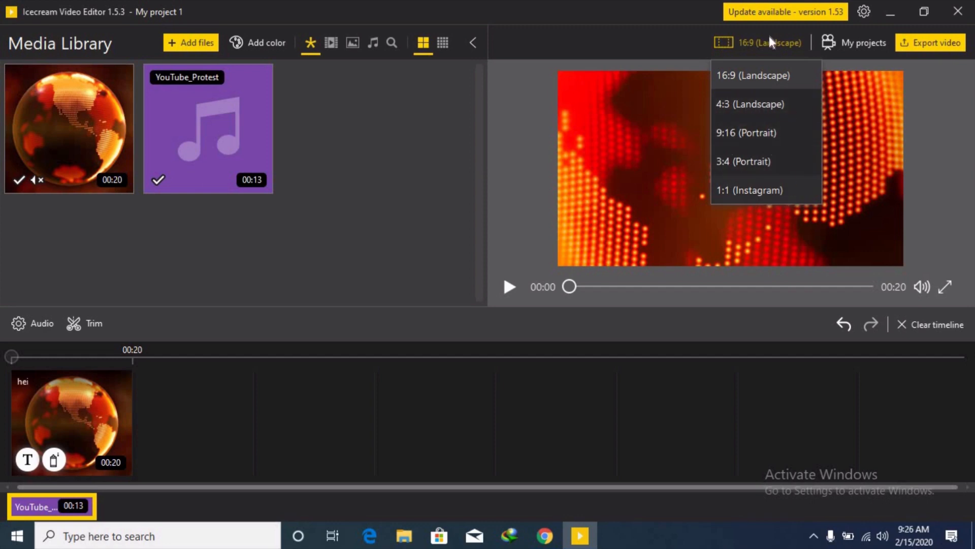
pyautogui.click(759, 45)
# Step: Filter the Media Library by video, image and audio, and switch it to small thumbnails
pyautogui.click(331, 42)
pyautogui.click(352, 43)
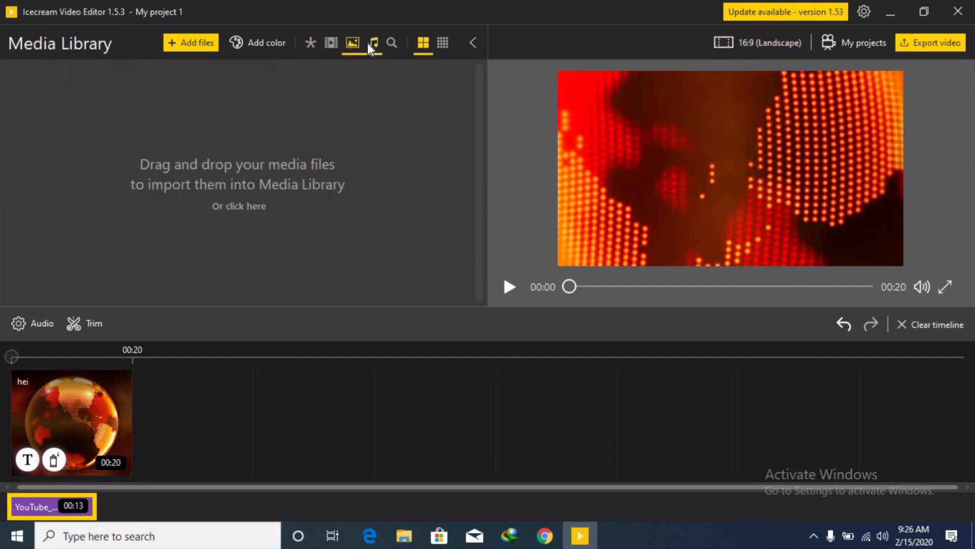
pyautogui.click(372, 43)
pyautogui.click(391, 43)
pyautogui.click(391, 43)
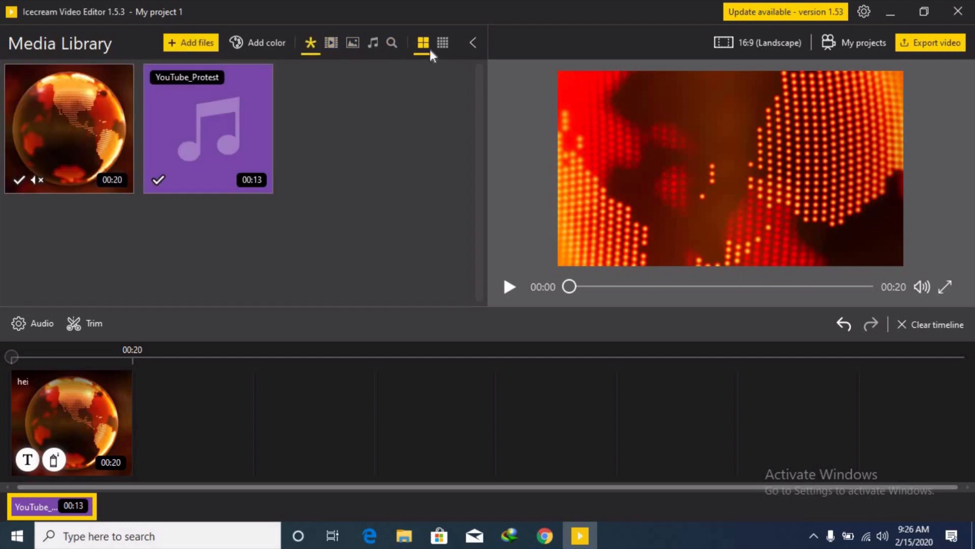
pyautogui.click(442, 43)
pyautogui.click(260, 43)
pyautogui.click(284, 89)
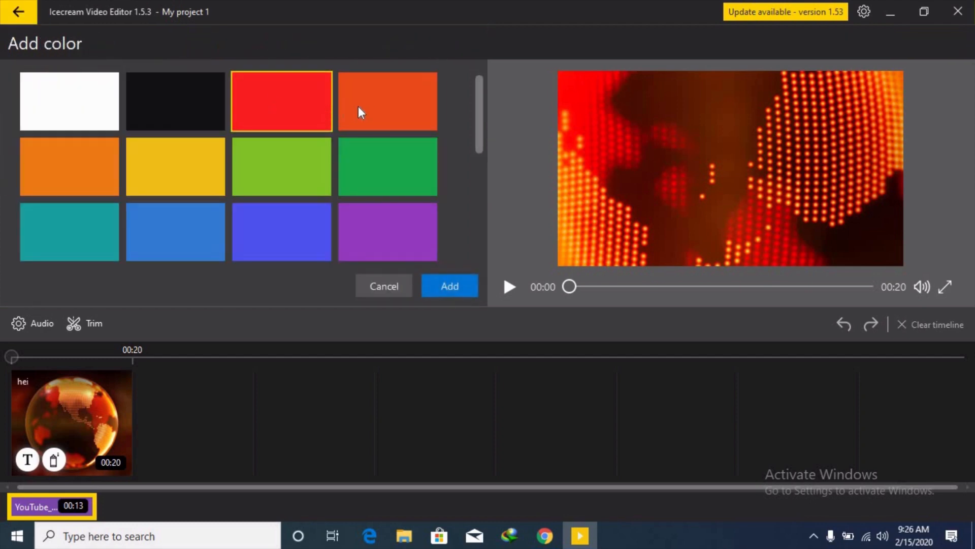
pyautogui.click(358, 106)
pyautogui.click(399, 287)
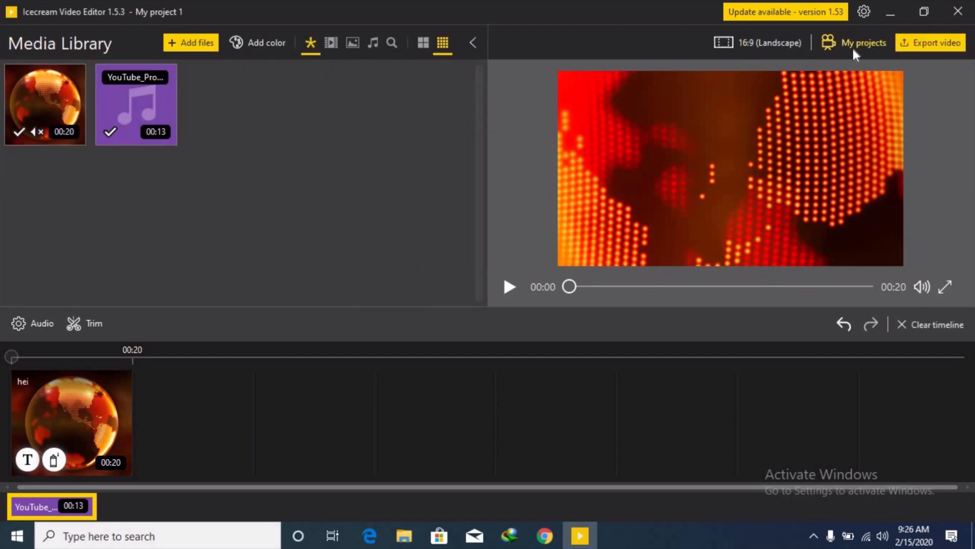
# Step: Start exporting the video and set its filename to "sample"
pyautogui.click(934, 44)
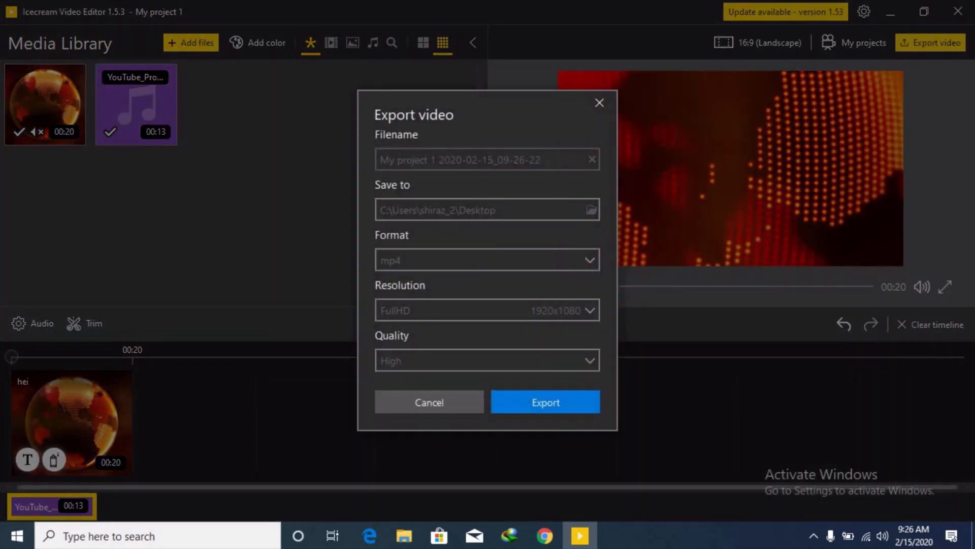
pyautogui.press('BackSpace')
pyautogui.press('BackSpace')
pyautogui.press('BackSpace')
pyautogui.press('BackSpace')
pyautogui.press('BackSpace')
pyautogui.press('BackSpace')
pyautogui.press('BackSpace')
pyautogui.press('BackSpace')
pyautogui.press('BackSpace')
pyautogui.press('BackSpace')
pyautogui.press('BackSpace')
pyautogui.press('BackSpace')
pyautogui.press('BackSpace')
pyautogui.press('BackSpace')
pyautogui.press('BackSpace')
pyautogui.press('BackSpace')
pyautogui.press('BackSpace')
pyautogui.press('BackSpace')
pyautogui.press('BackSpace')
pyautogui.press('BackSpace')
pyautogui.write('sampl')
# Step: Export the video as mp4 with HD 1280x720 resolution and Medium quality
pyautogui.click(409, 261)
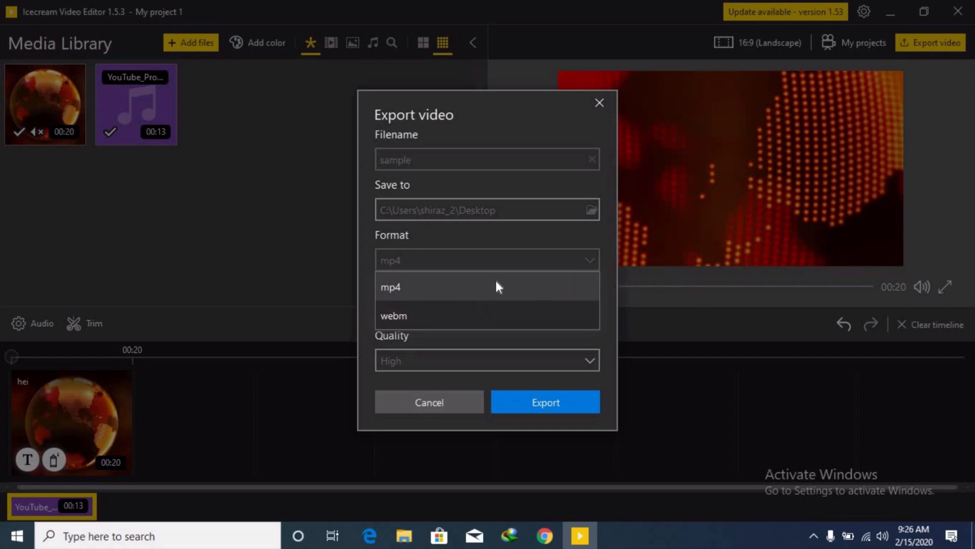
pyautogui.click(584, 284)
pyautogui.click(565, 310)
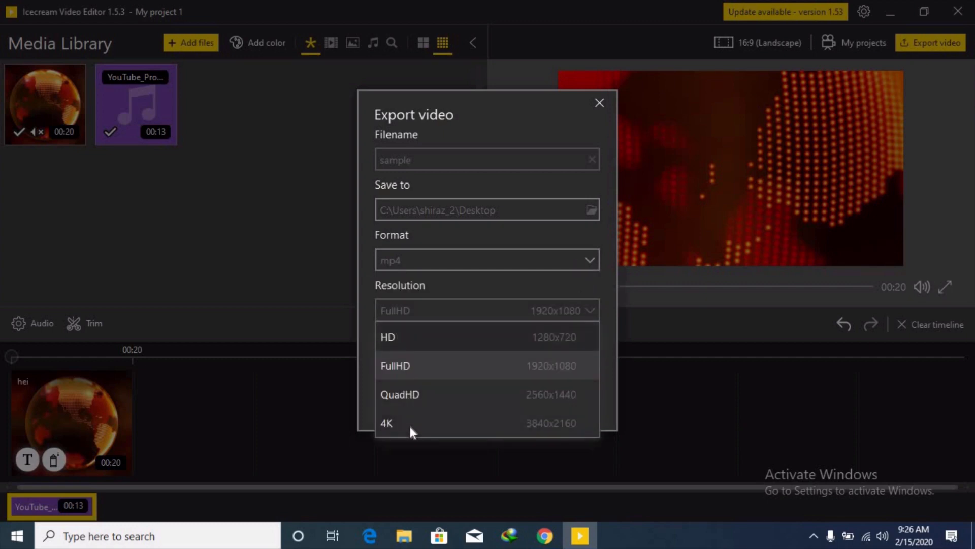
pyautogui.click(402, 339)
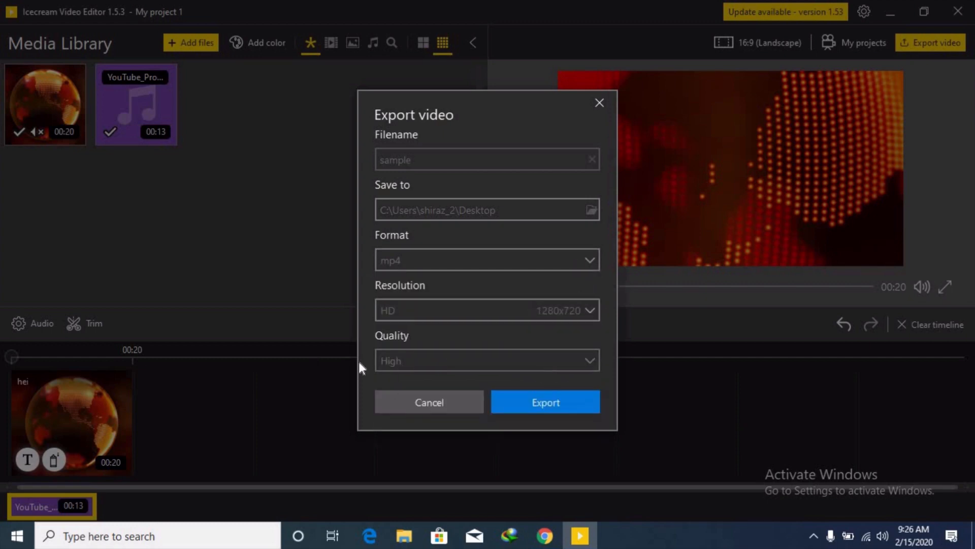
pyautogui.click(548, 362)
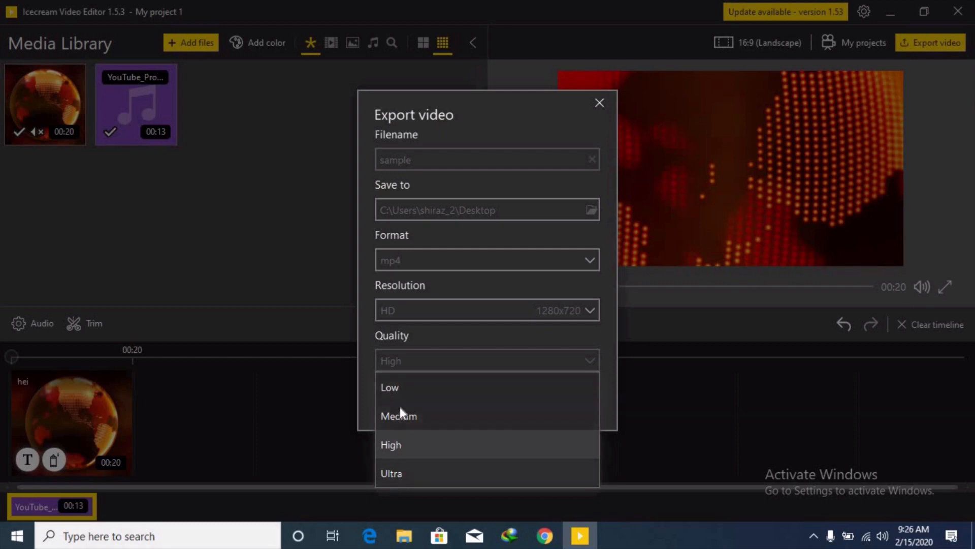
pyautogui.click(400, 414)
pyautogui.click(520, 403)
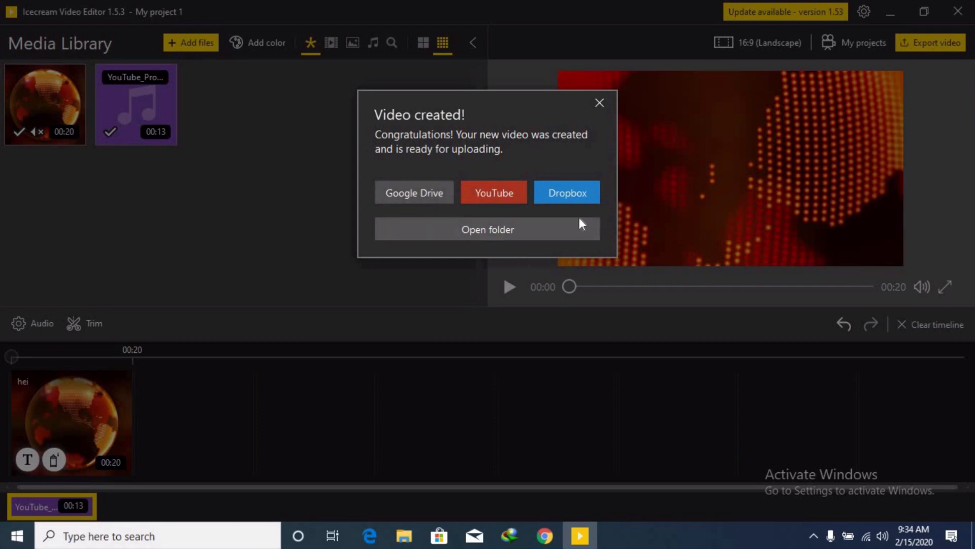
# Step: View the exported sample video in its folder, and play it from the desktop
pyautogui.click(471, 231)
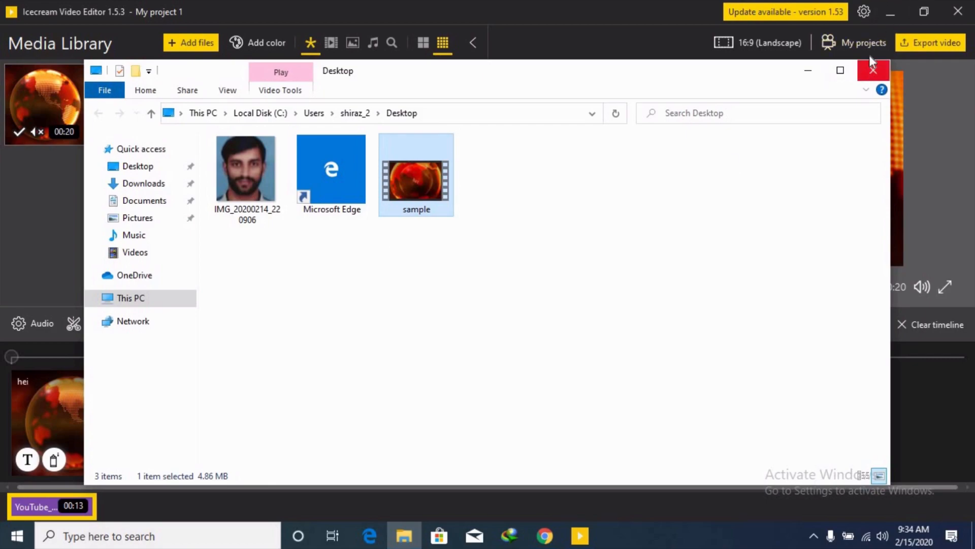
pyautogui.click(872, 71)
pyautogui.click(890, 12)
pyautogui.click(891, 11)
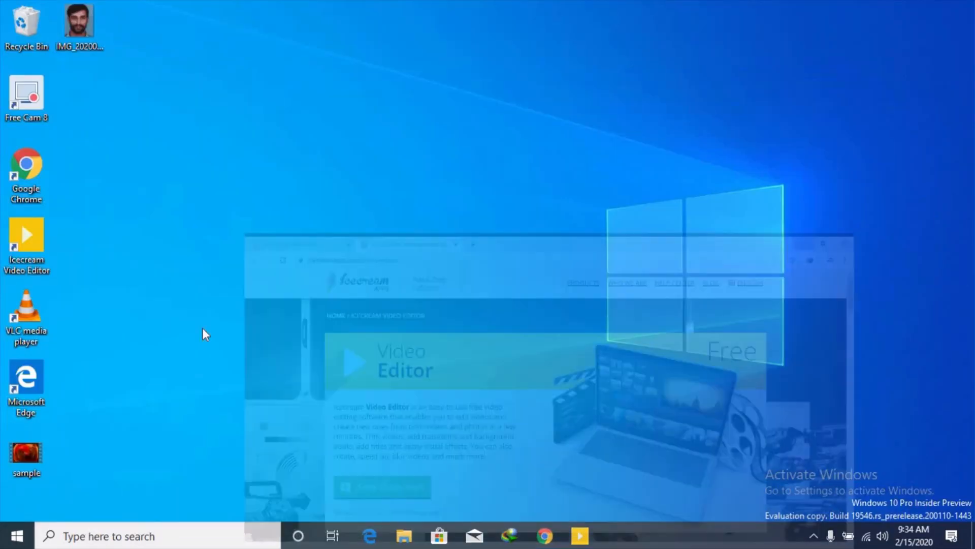
pyautogui.doubleClick(25, 452)
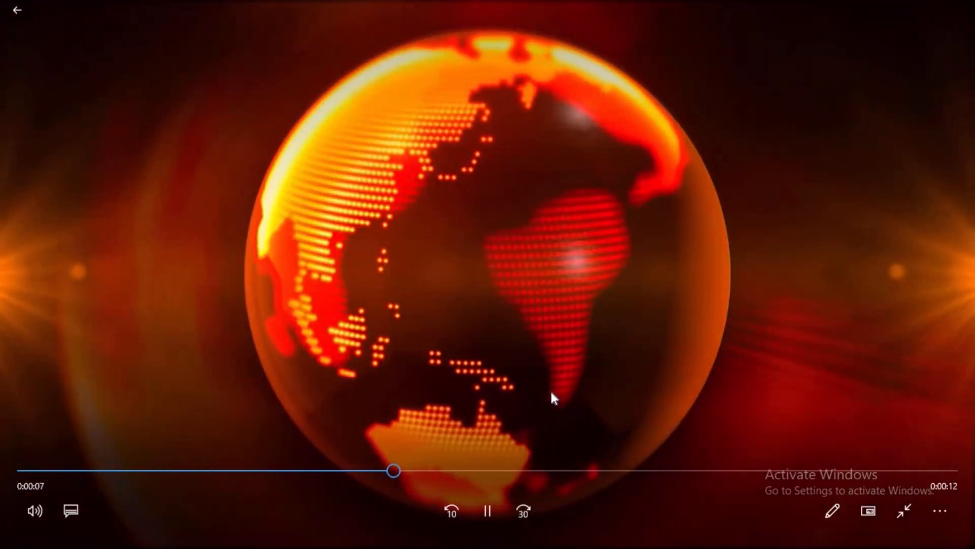
pyautogui.press('Escape')
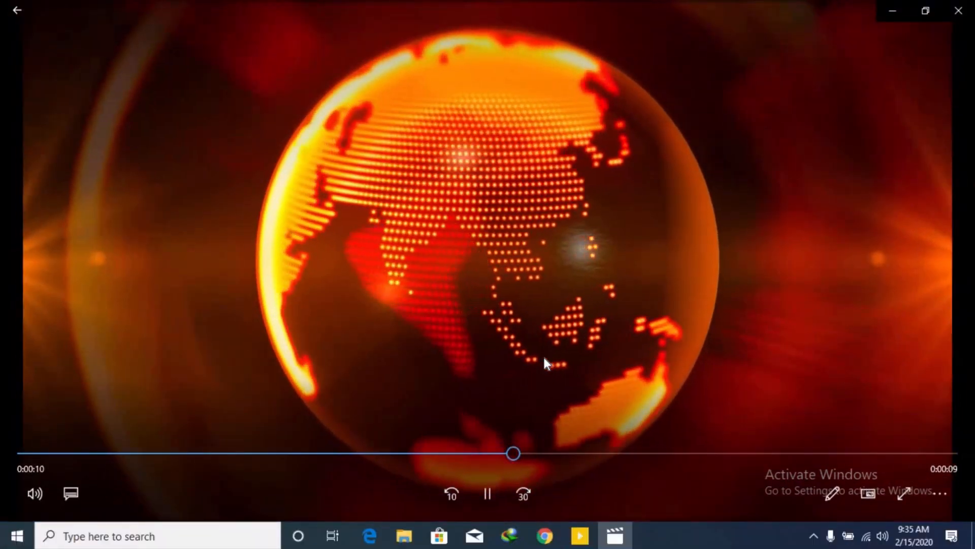